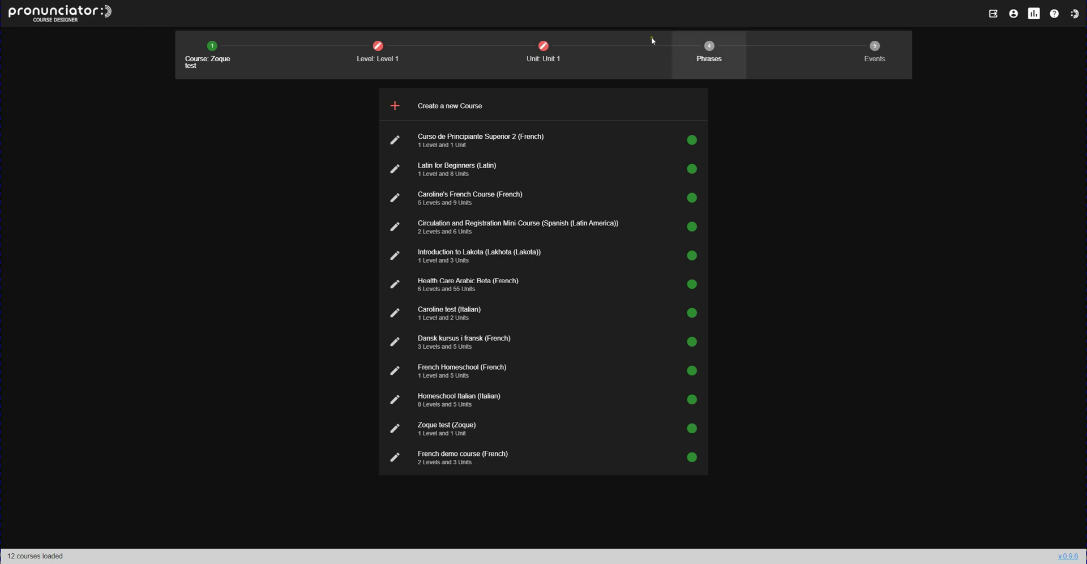
left_click(469, 110)
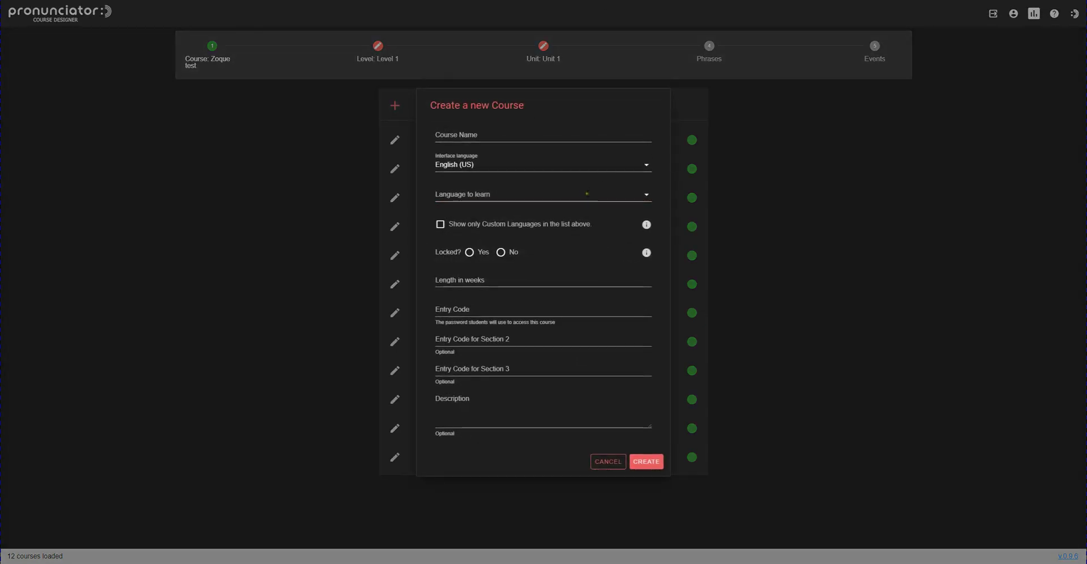
left_click(587, 193)
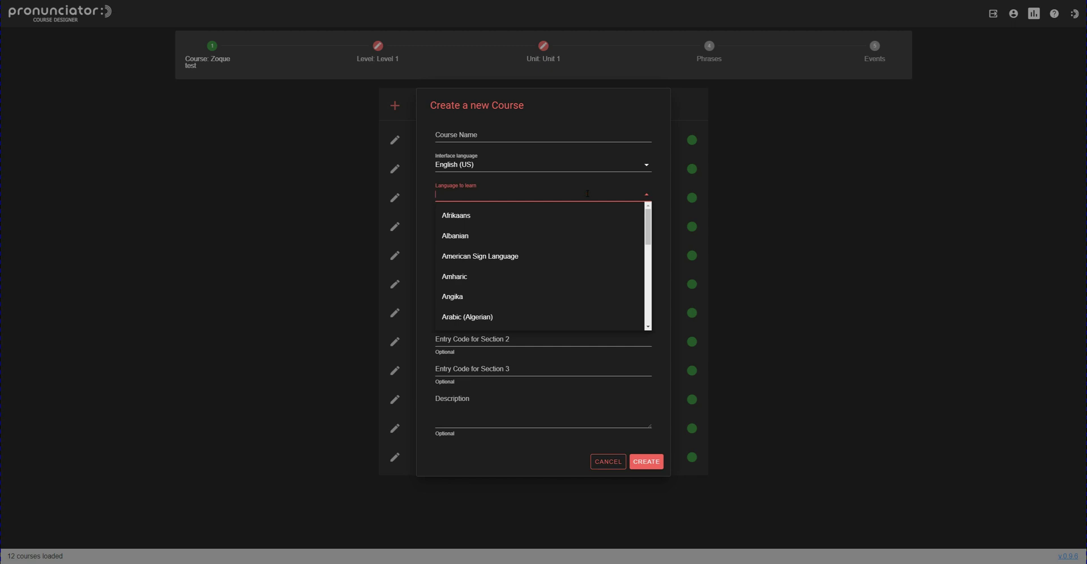
type("fren")
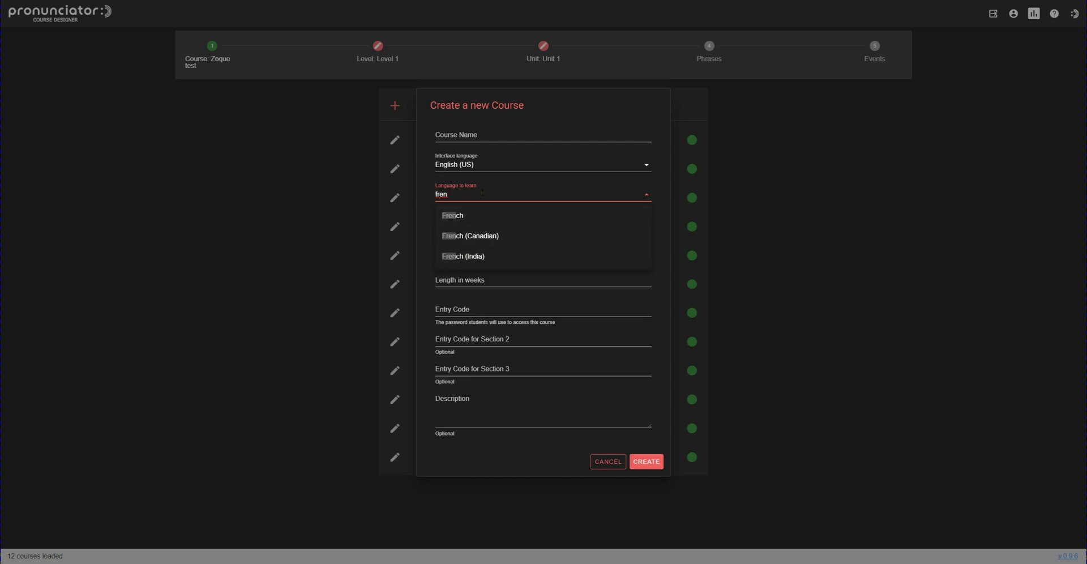
left_click(791, 217)
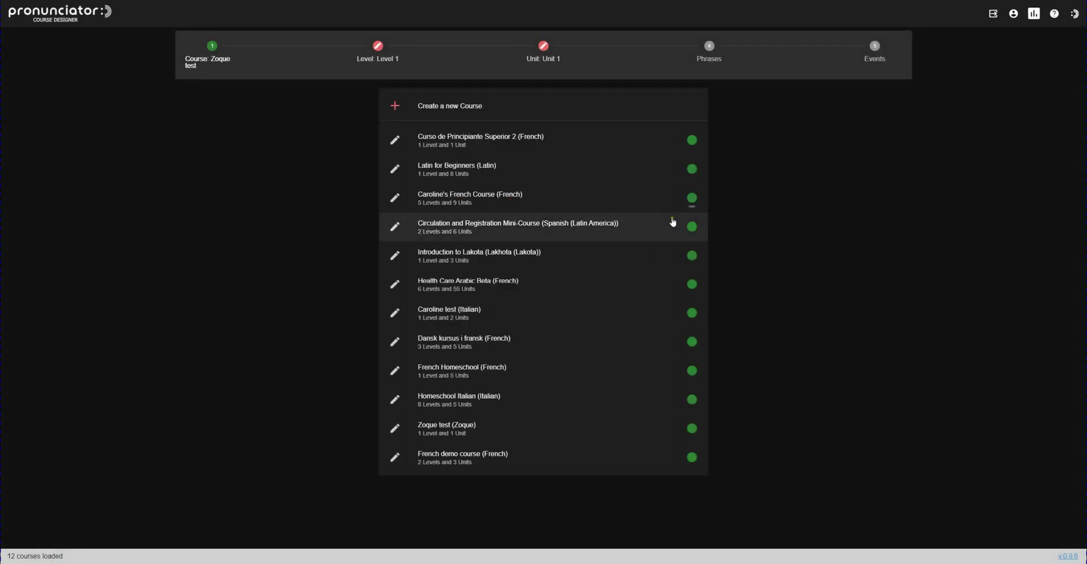
Try a new course form with only custom languages shown and Zoque as the language to learn, and cancel it
left_click(430, 100)
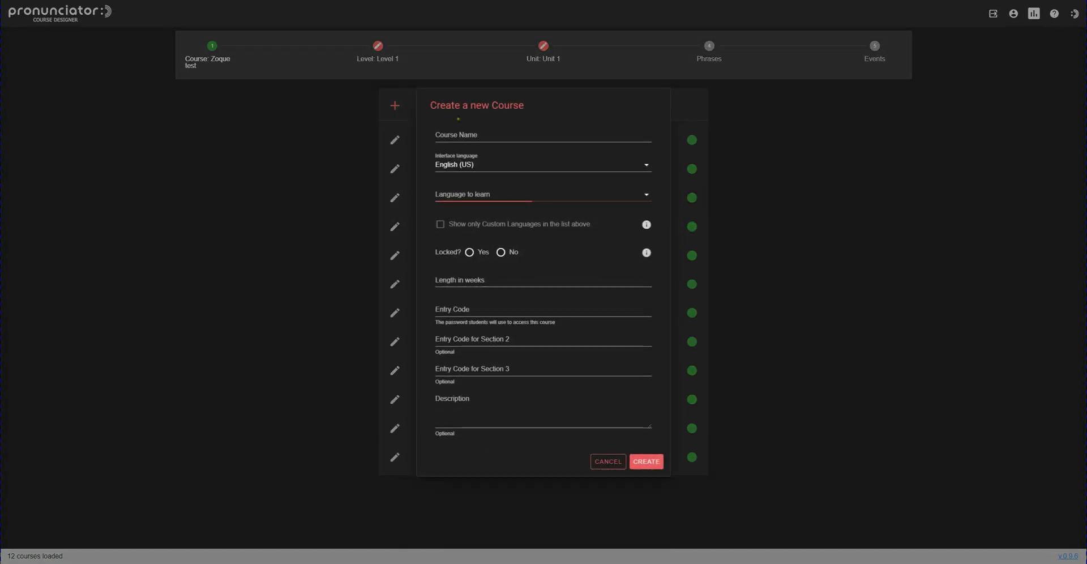
left_click(441, 225)
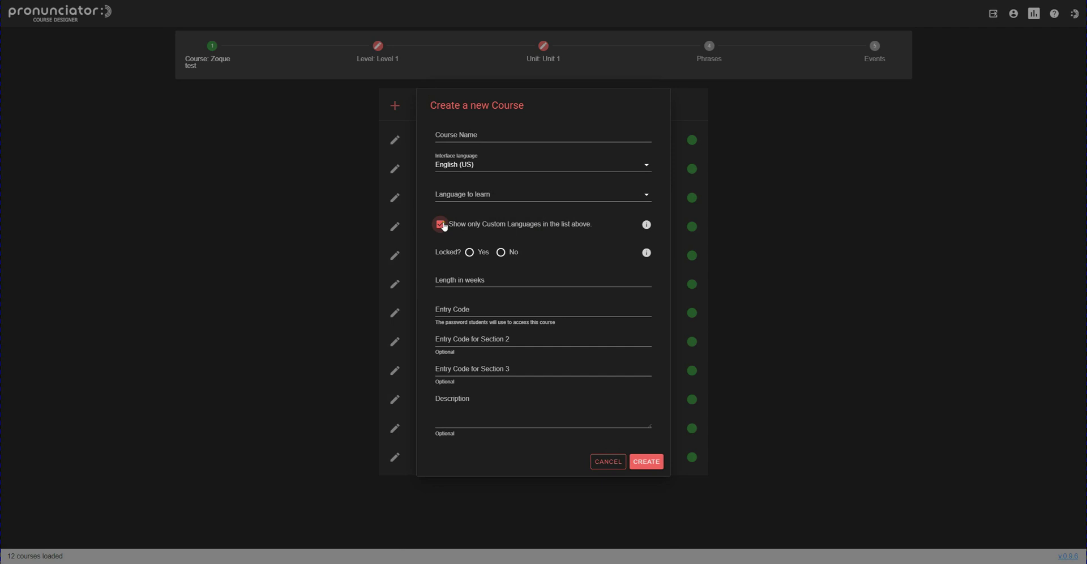
left_click(516, 193)
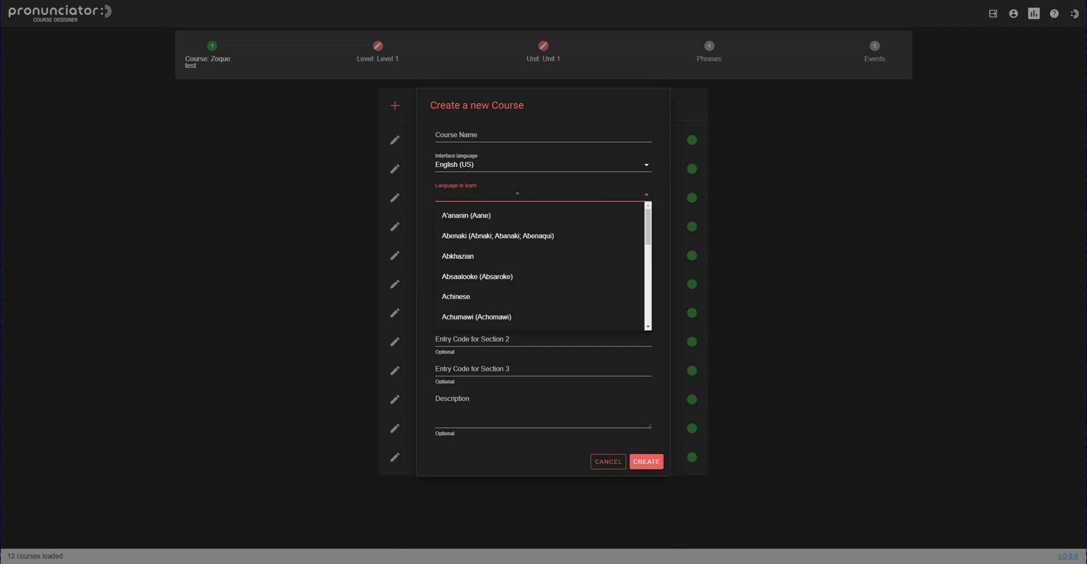
left_click_drag(648, 220, 648, 243)
type("zo")
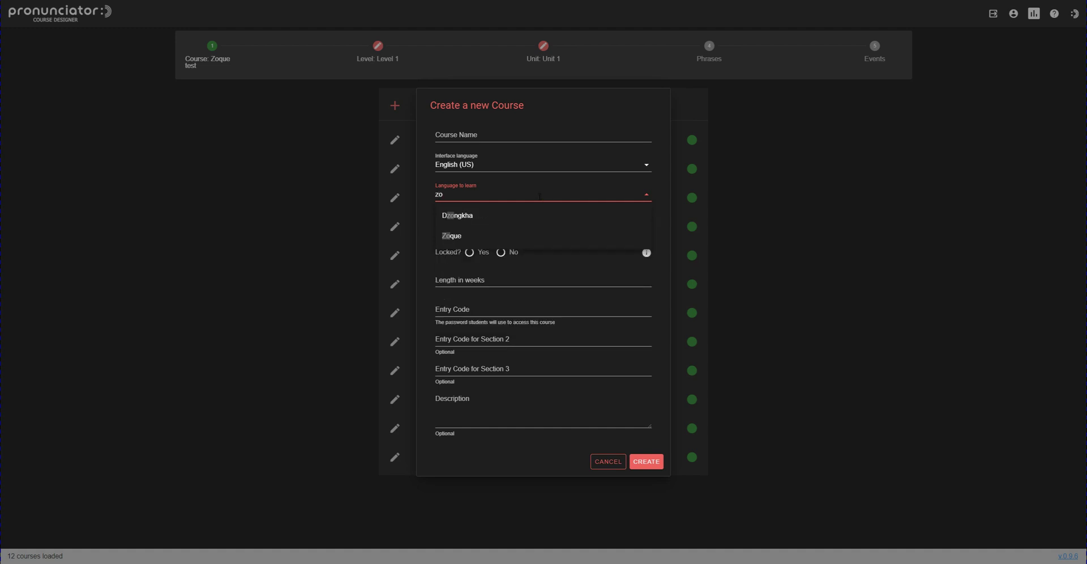
left_click(462, 241)
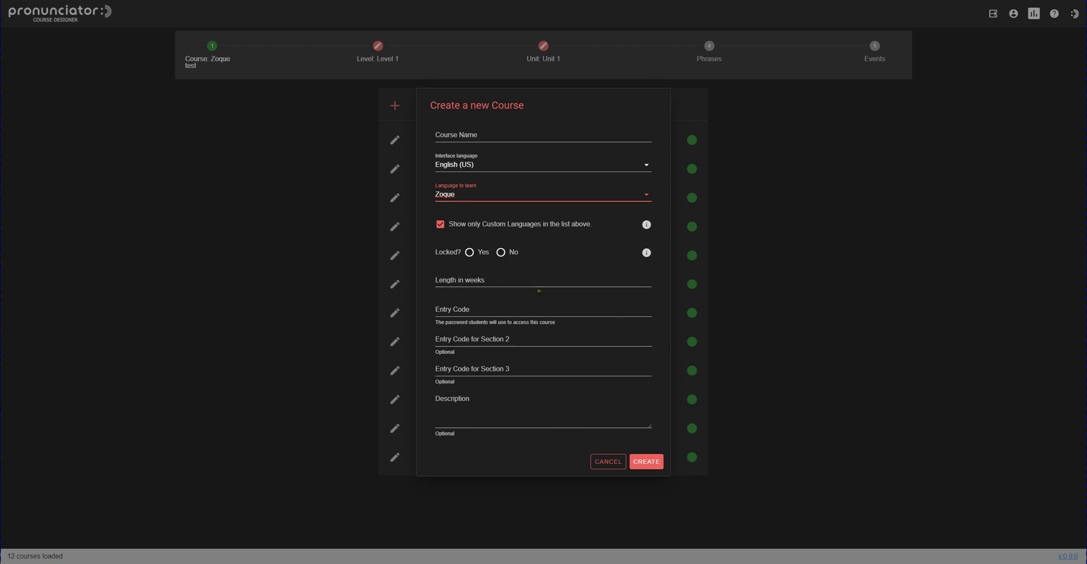
left_click(612, 468)
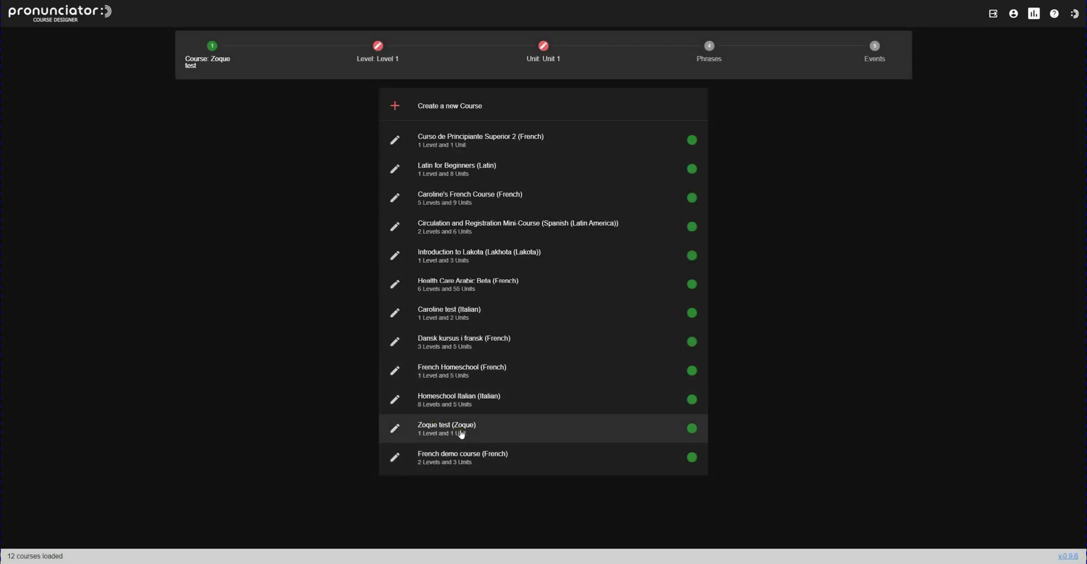
Open the phrase list of Unit 1 in Level 1 of the Zoque test course
left_click(465, 433)
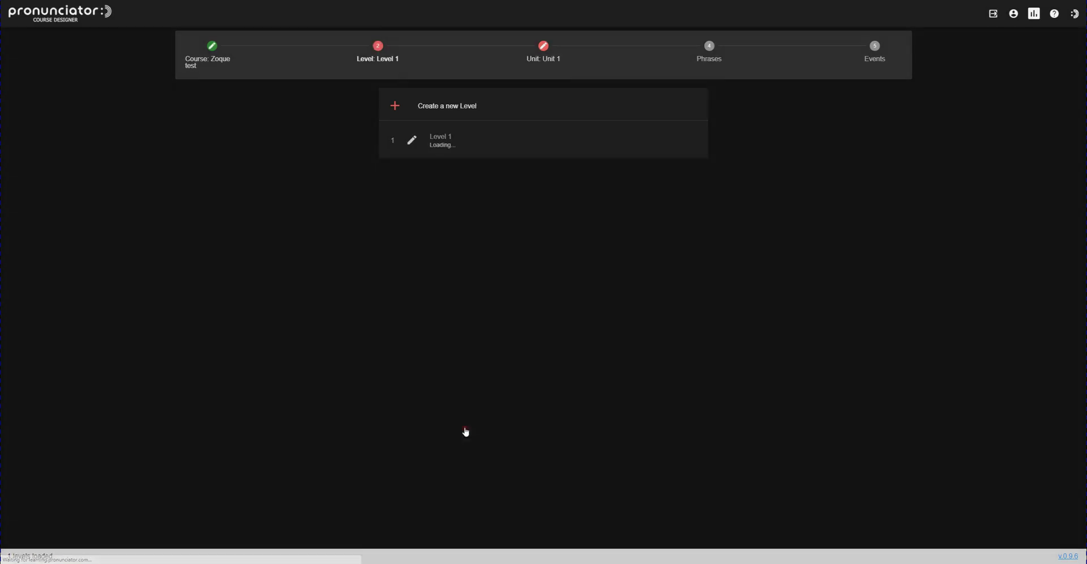
left_click(434, 145)
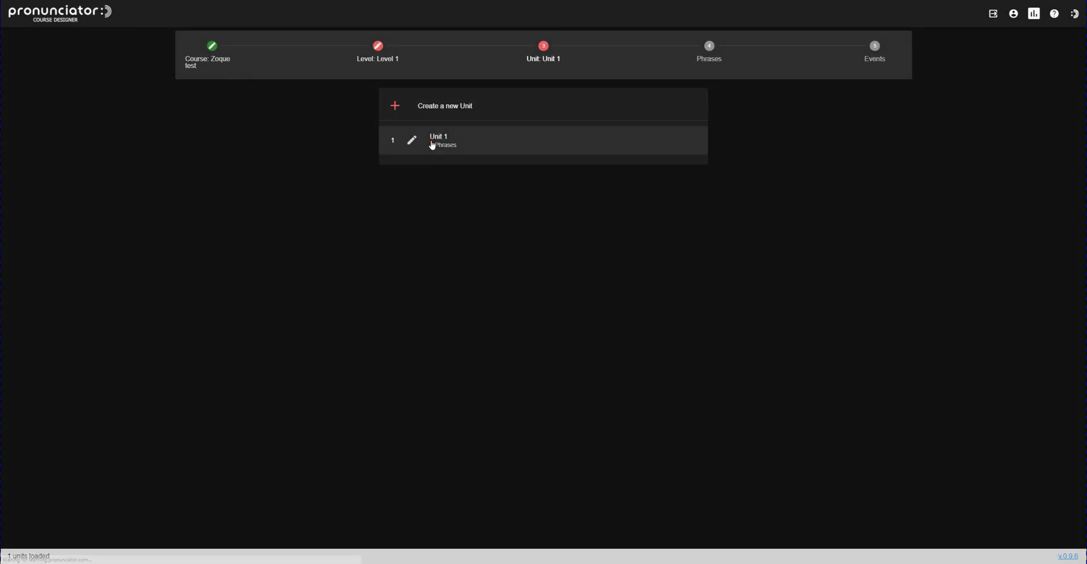
left_click(461, 147)
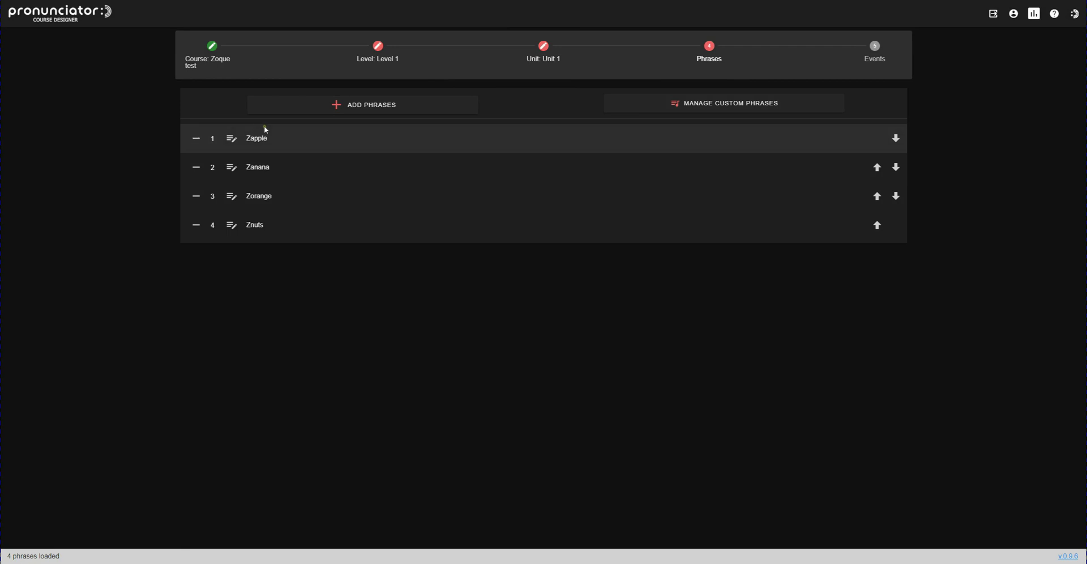
View the note form for the Zapple phrase and close it without saving
left_click(231, 139)
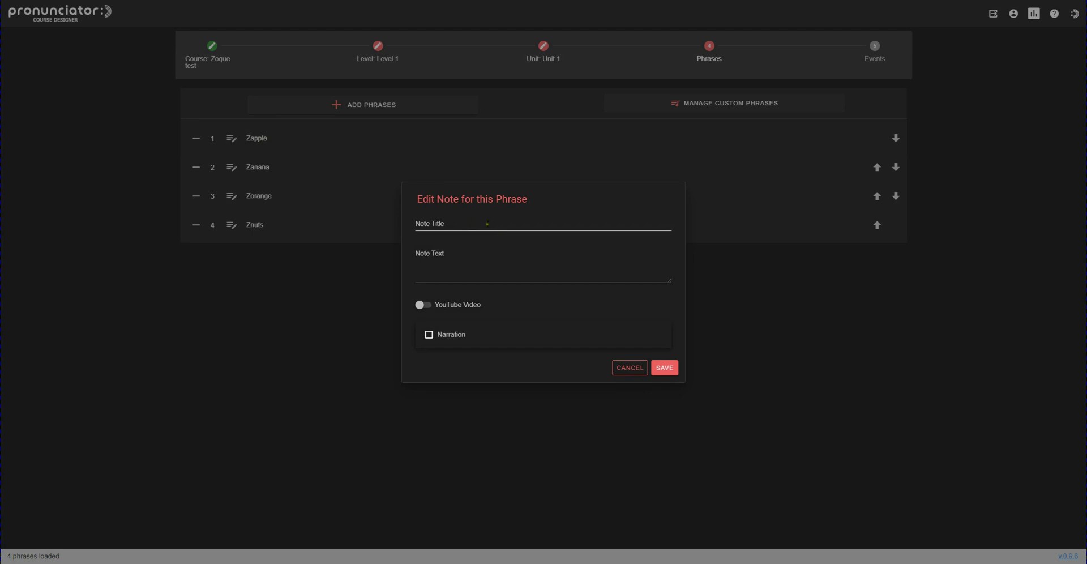
left_click(626, 371)
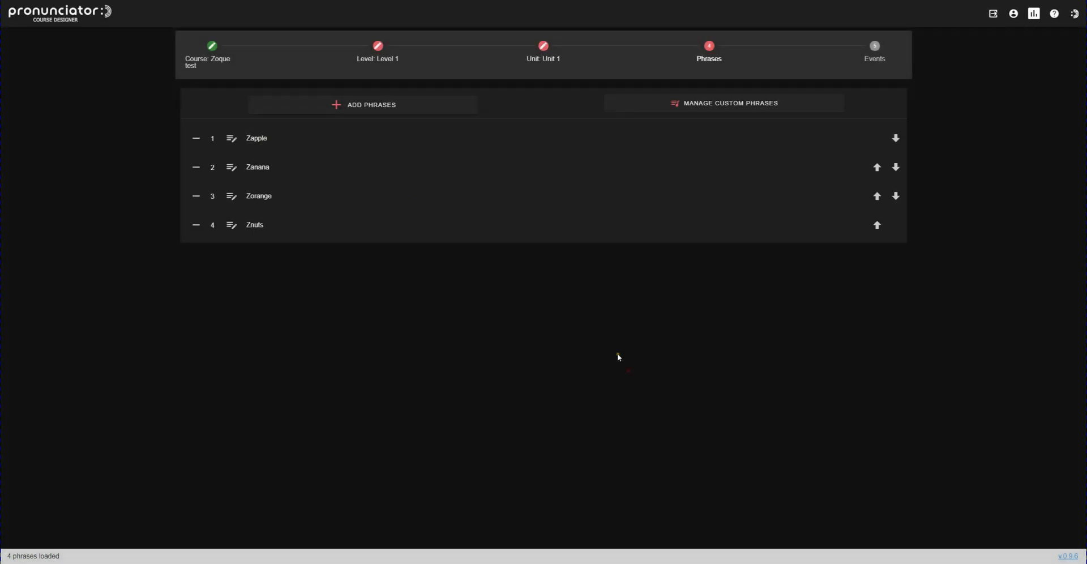
left_click_drag(316, 156, 755, 124)
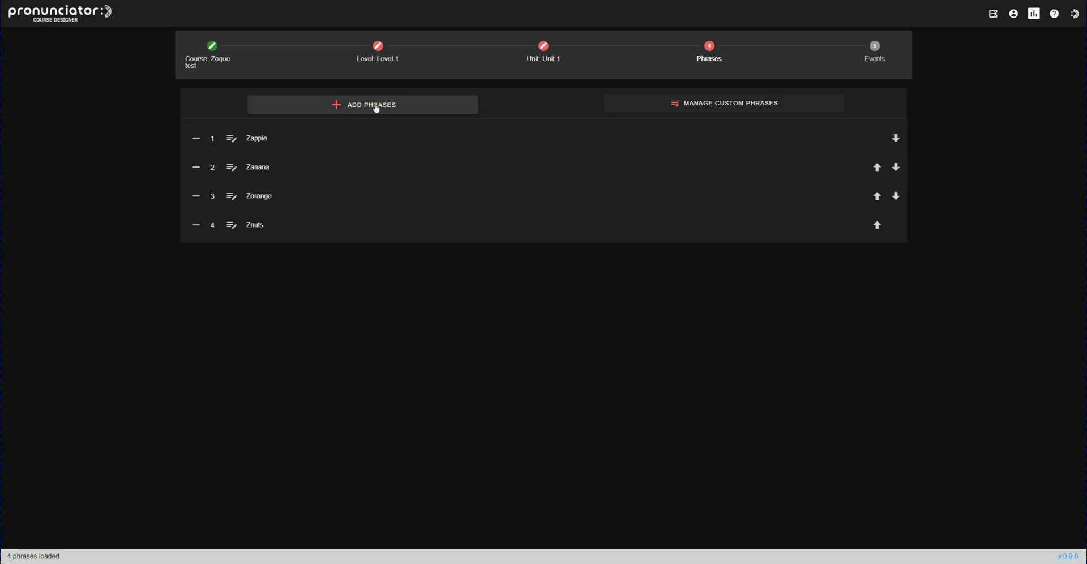
Start a new custom phrase with the text "Zpear" and the English translation "Pear"
left_click(726, 108)
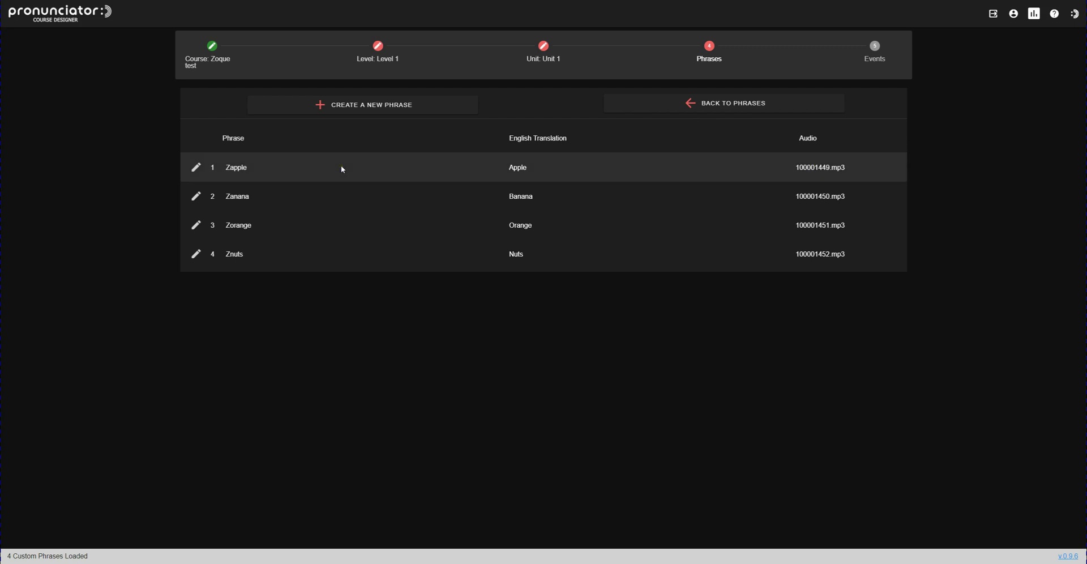
left_click(343, 106)
left_click(474, 242)
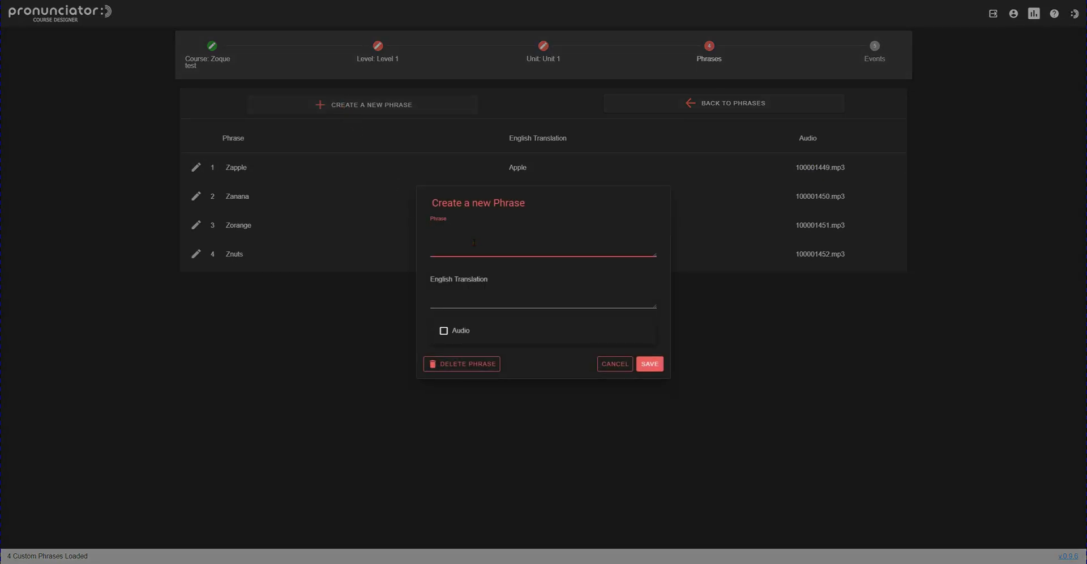
type("Zpe")
left_click(481, 300)
type("Pear")
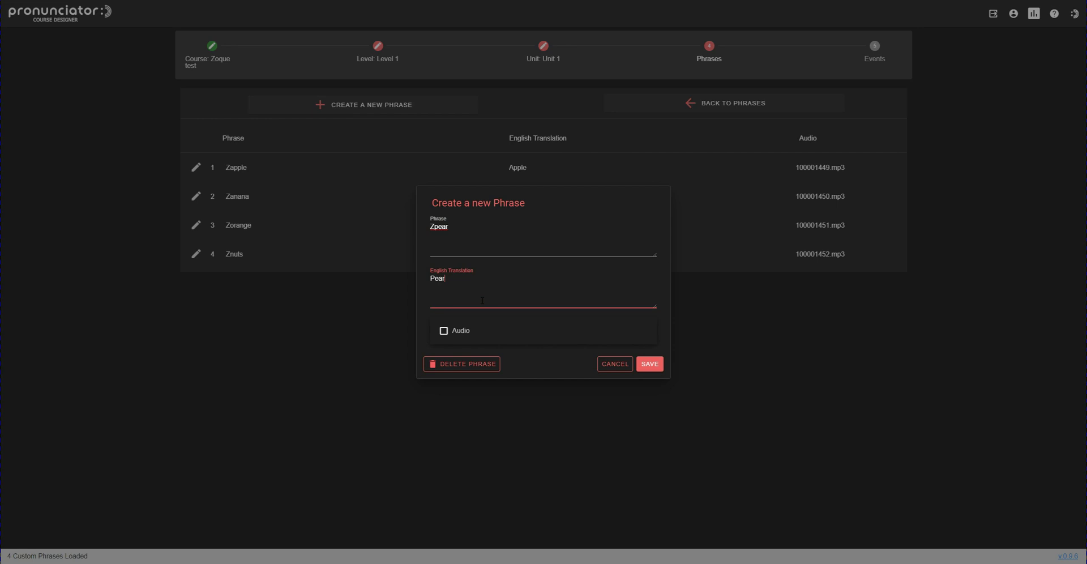
Look at the audio upload option for the new phrase, cancel it and turn the phrase's audio off
left_click(444, 332)
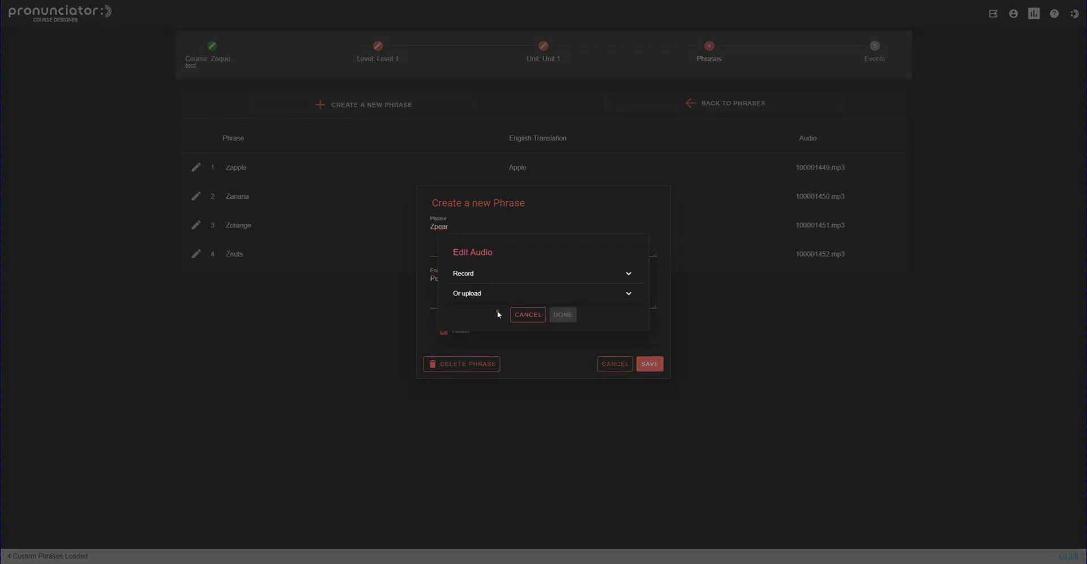
left_click(502, 294)
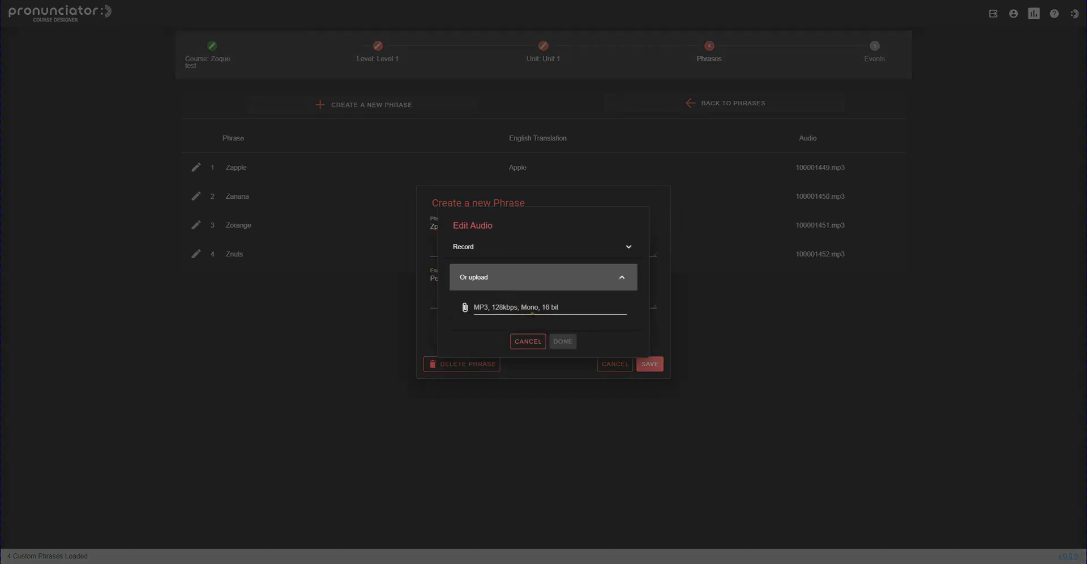
left_click(535, 341)
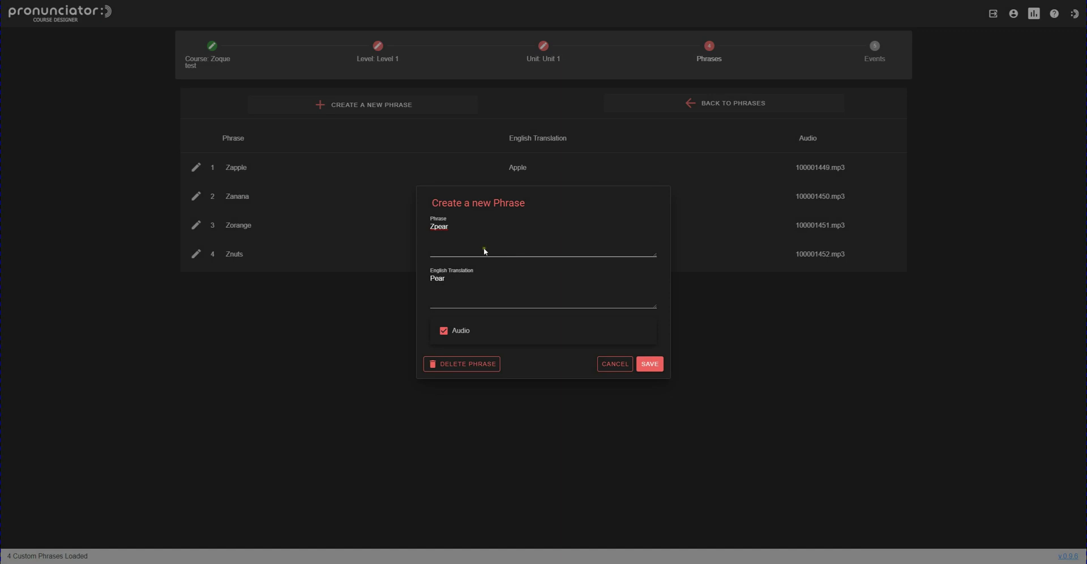
left_click(460, 333)
Enable audio for the Zpear phrase, record a clip for it and save the phrase
left_click(462, 335)
left_click(516, 278)
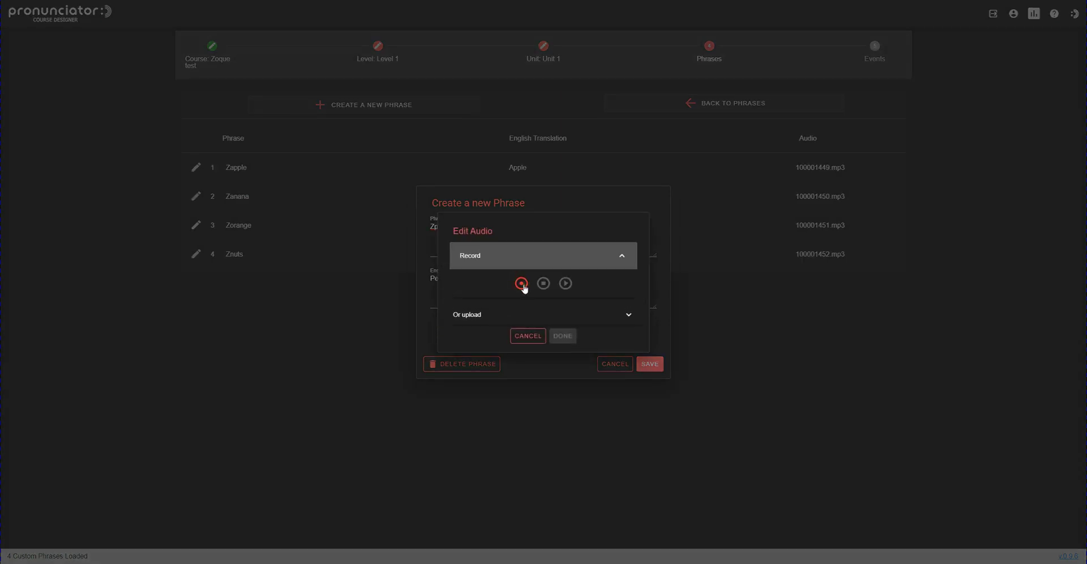
left_click(522, 284)
left_click(544, 296)
left_click(563, 341)
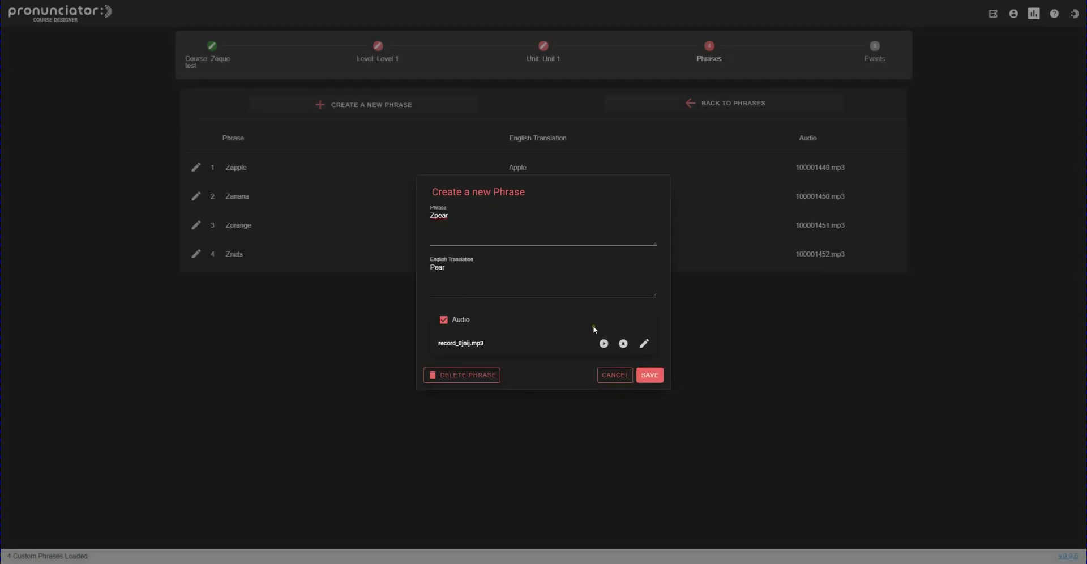
left_click(649, 376)
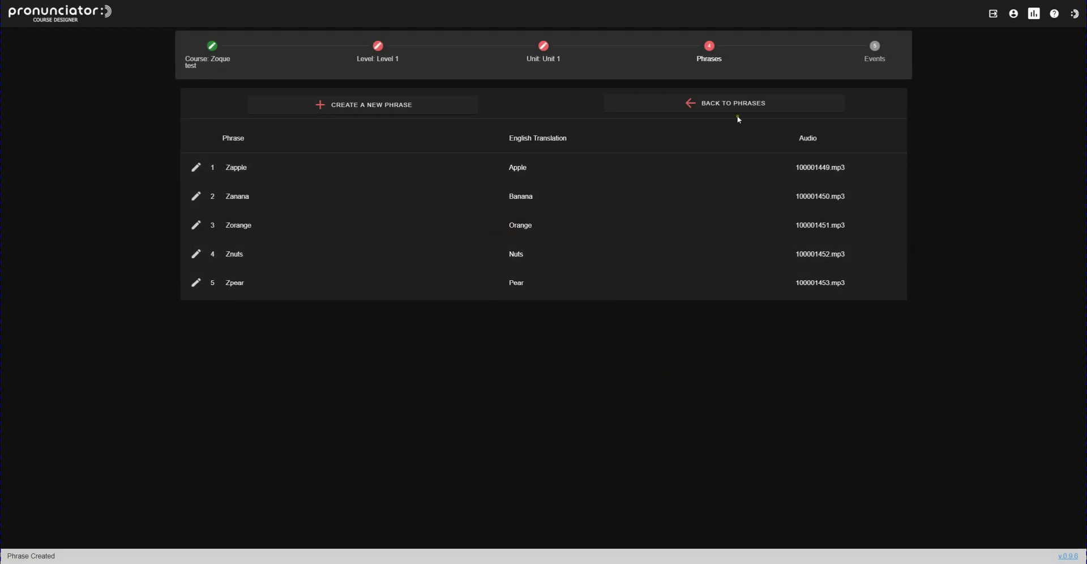
Leave the custom phrases and reload the unit's phrase list by reopening Level 1 and Unit 1
left_click(692, 104)
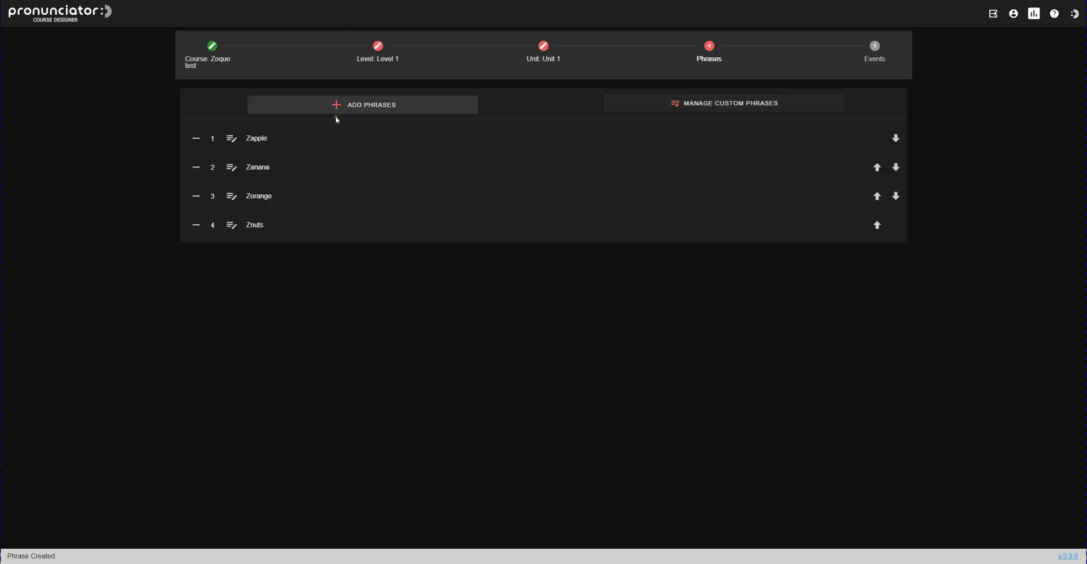
left_click(387, 46)
left_click(465, 151)
left_click(464, 145)
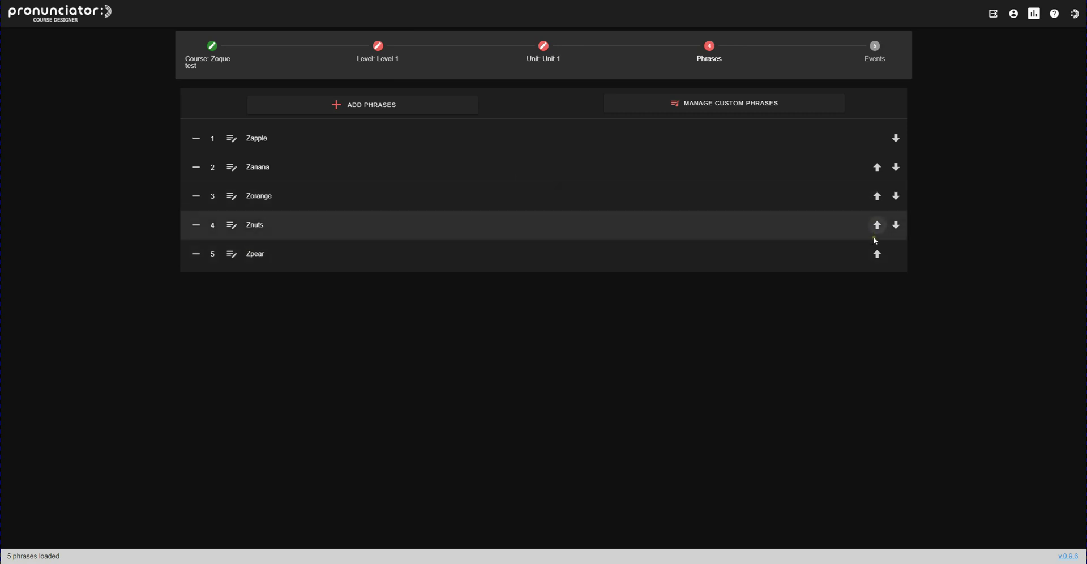
Try to move the Zpear phrase up three places in the unit's phrase list
left_click(877, 254)
left_click(878, 225)
left_click(878, 196)
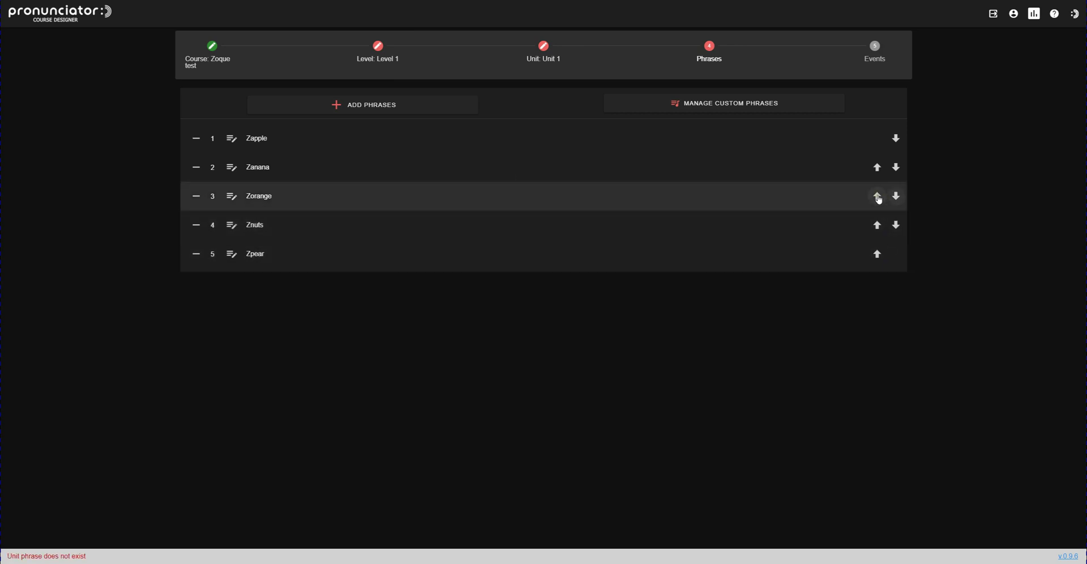